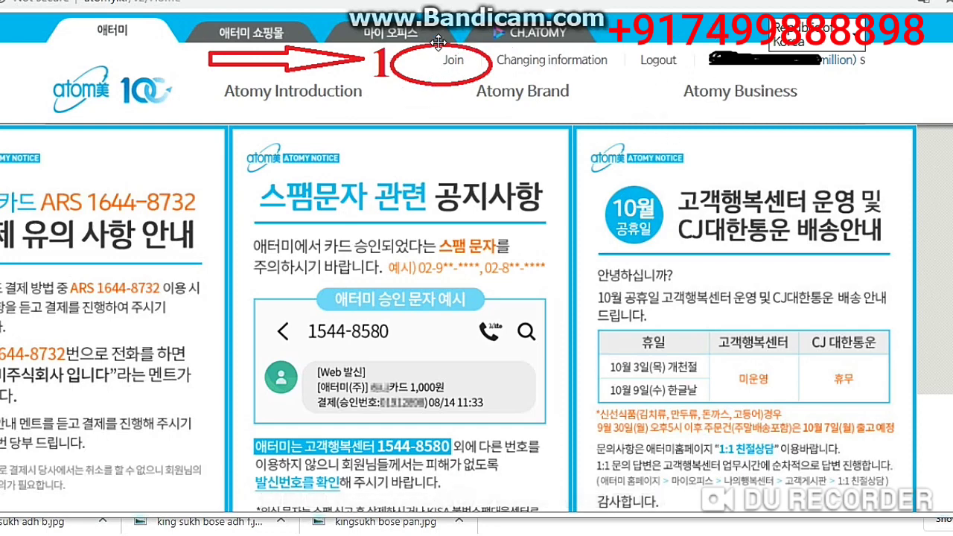
Step: Open the membership sign-up page from Join and scroll through the membership types
click(457, 60)
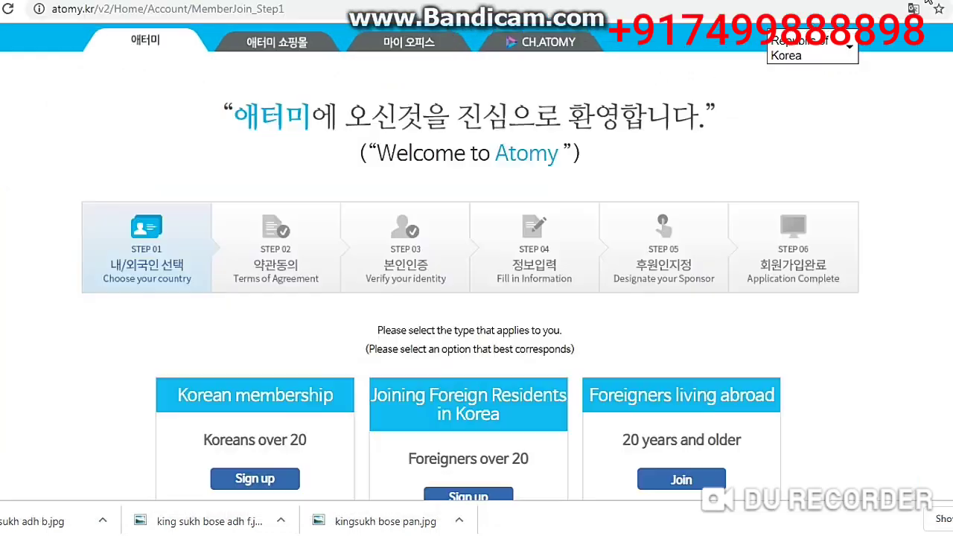
scroll(477, 261, down, 2)
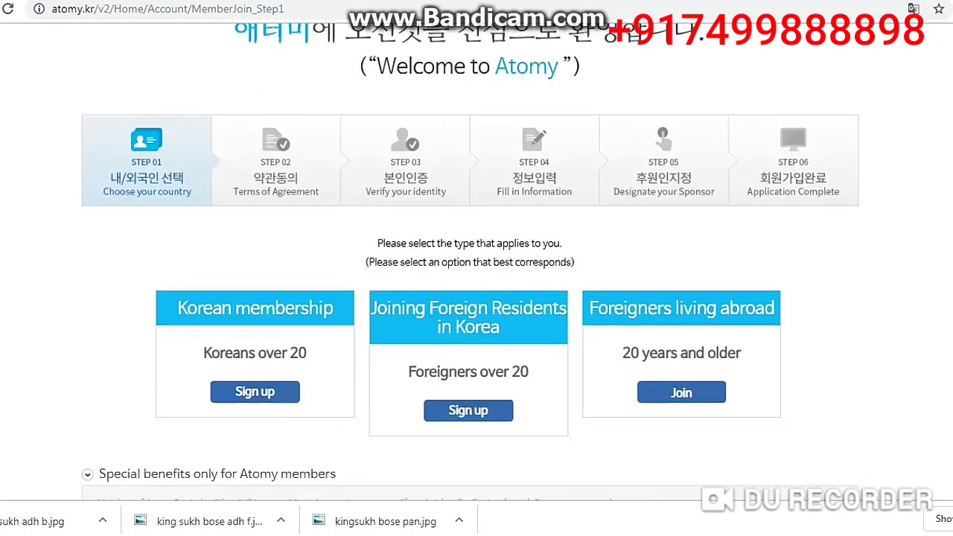
scroll(476, 261, up, 2)
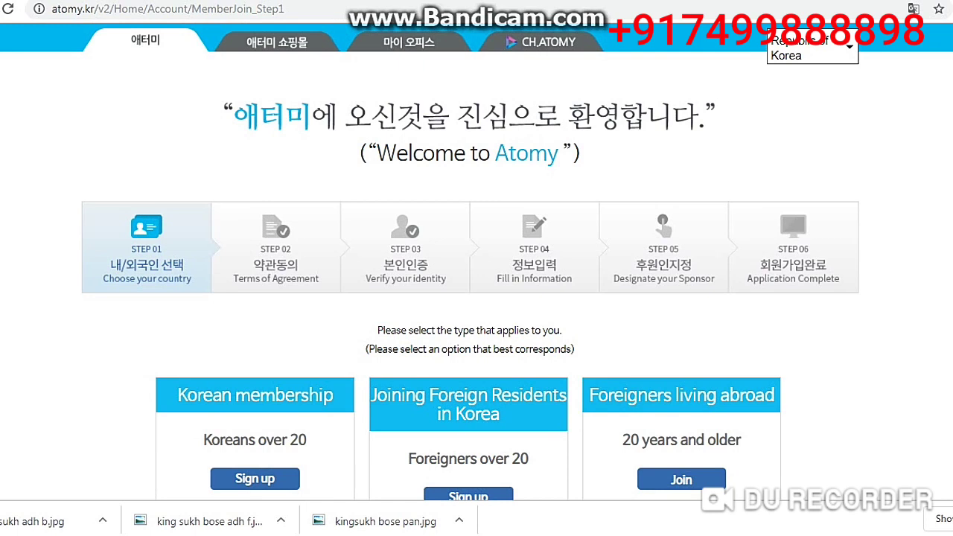
Step: Open and close the country site selector, reopen it, then scroll down the join page
click(825, 47)
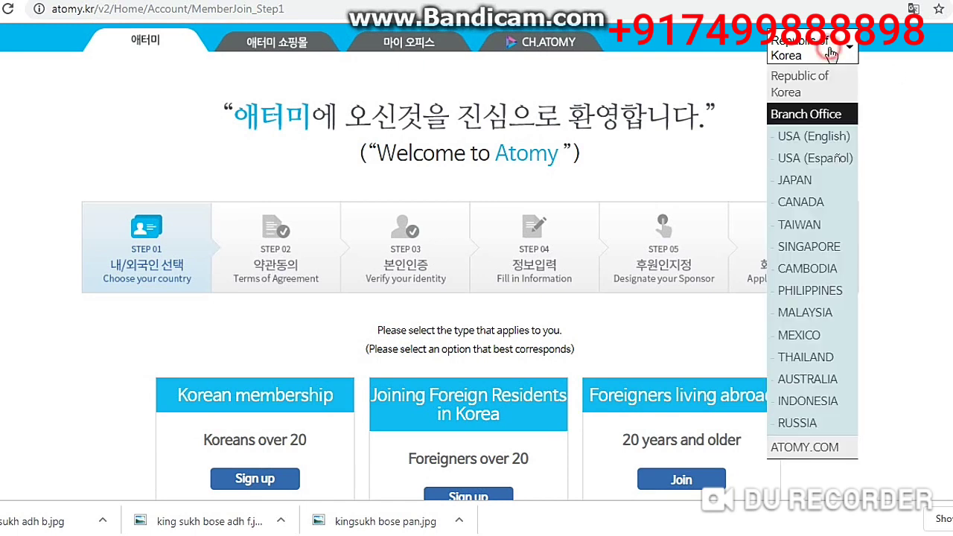
click(804, 52)
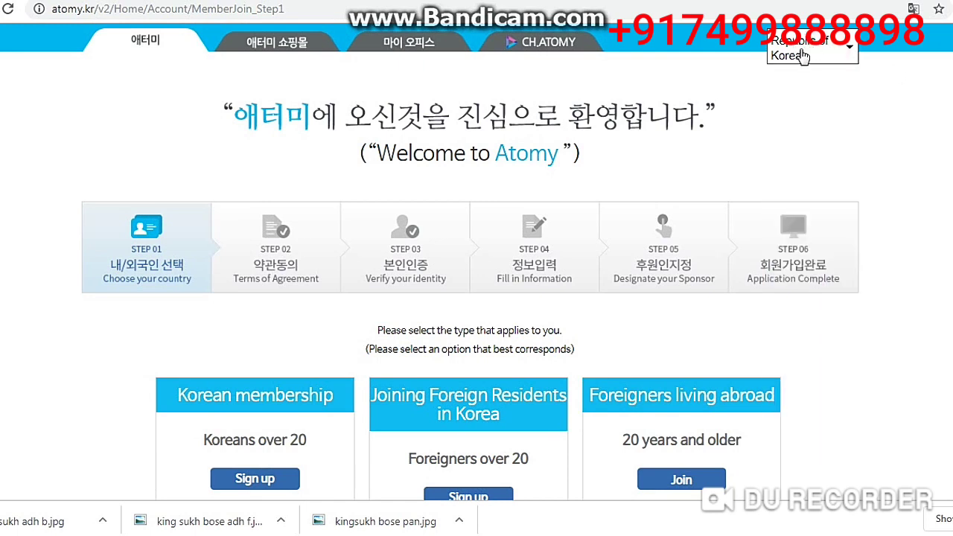
click(843, 51)
scroll(658, 259, down, 1)
scroll(658, 259, down, 2)
Step: Open the Foreigners Living Abroad terms, read all six terms, and tick I agree
click(681, 325)
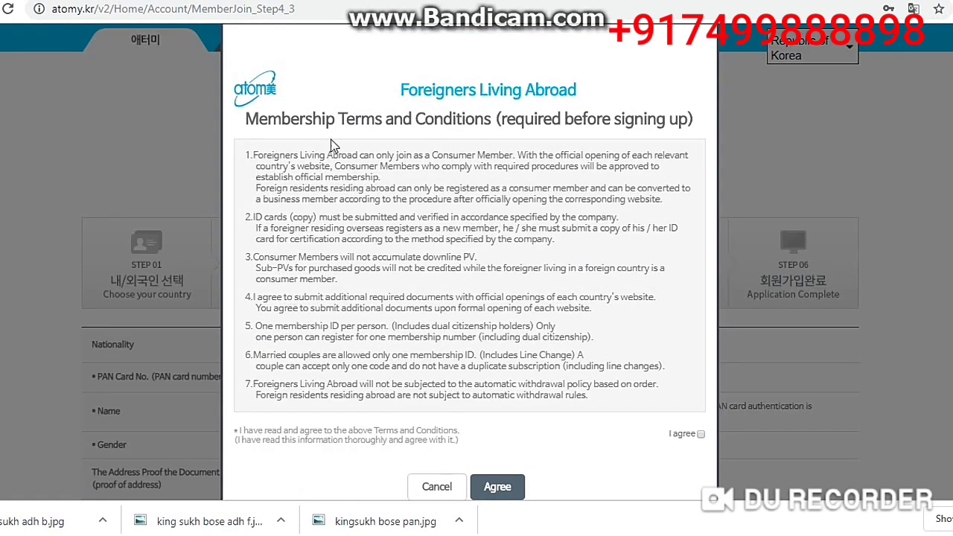
drag(248, 119, 694, 119)
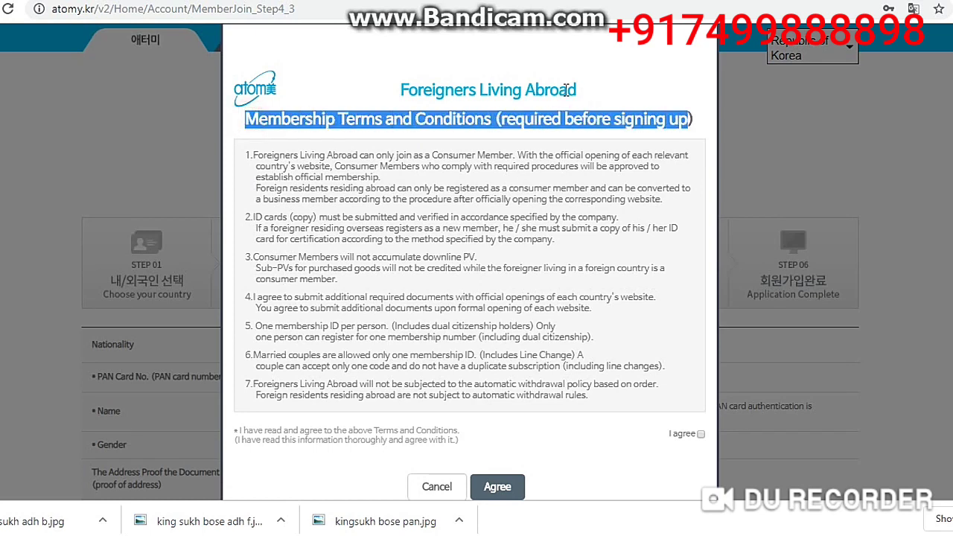
drag(582, 90, 371, 132)
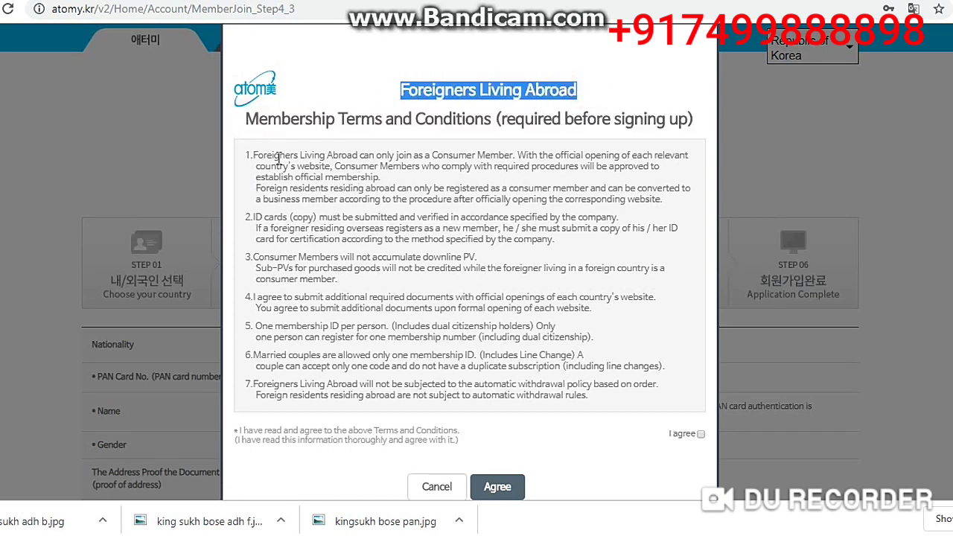
drag(252, 155, 514, 157)
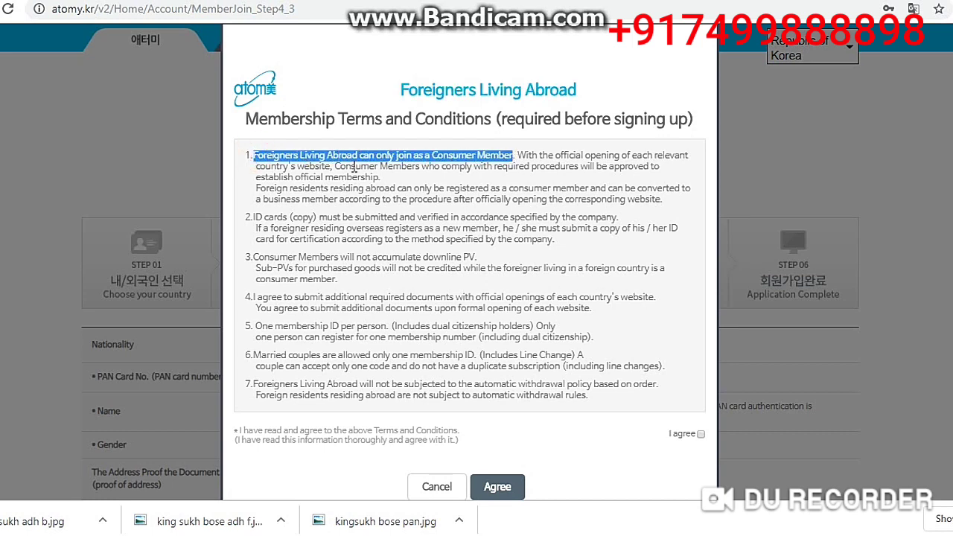
drag(251, 216, 607, 217)
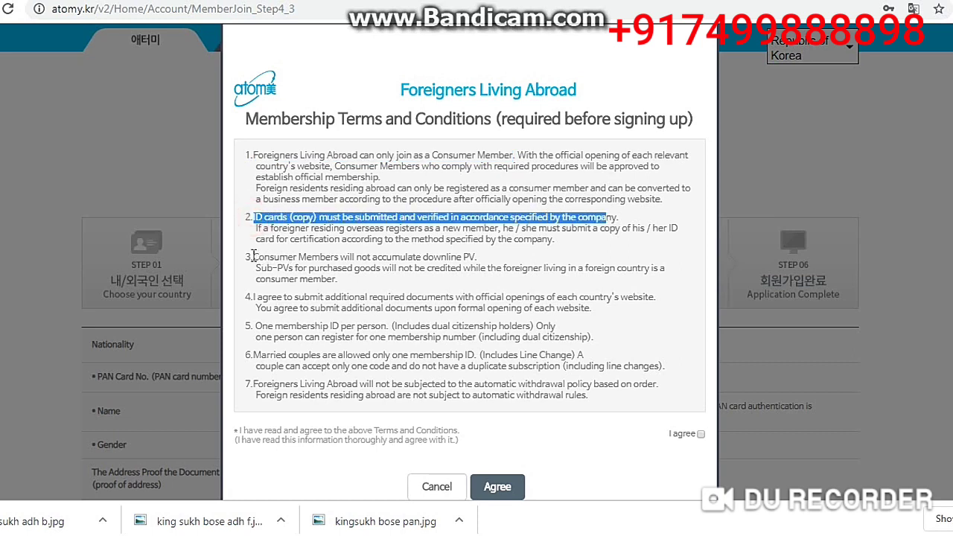
drag(253, 257, 488, 262)
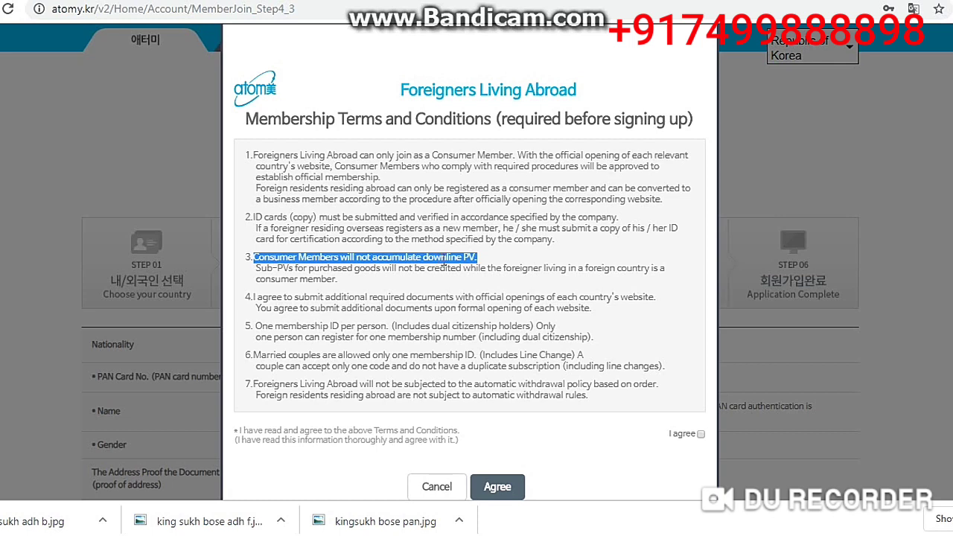
drag(254, 298, 512, 299)
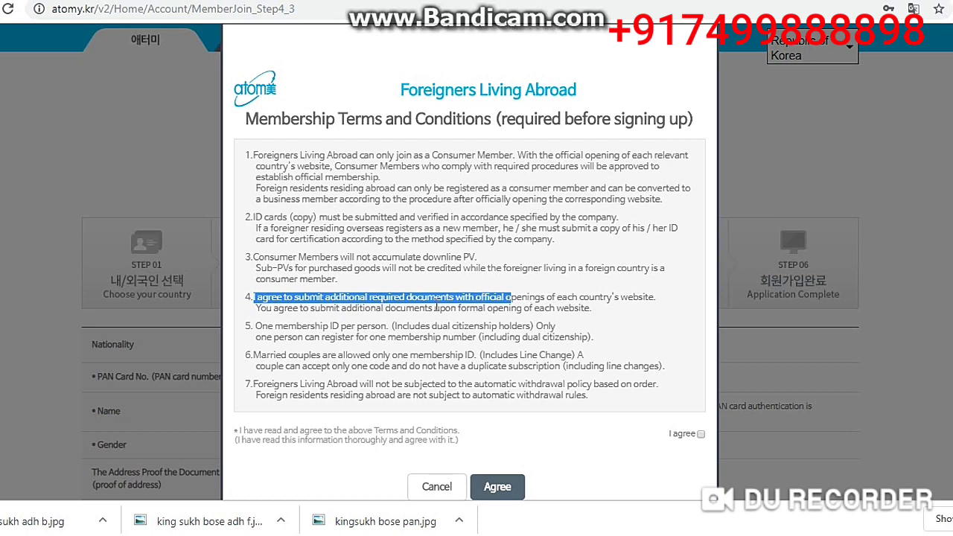
drag(253, 328, 562, 337)
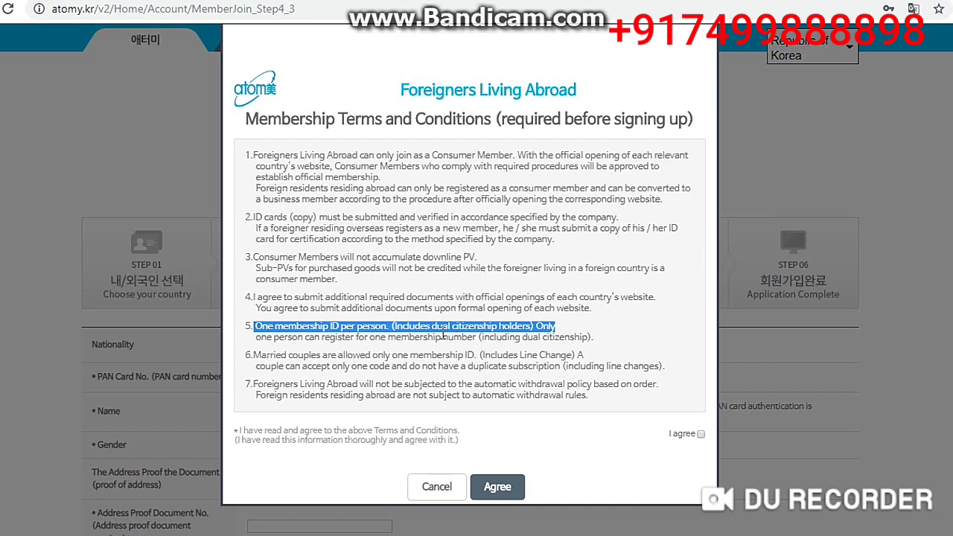
mouse_move(253, 354)
mouse_down()
mouse_move(438, 366)
mouse_move(574, 356)
mouse_up()
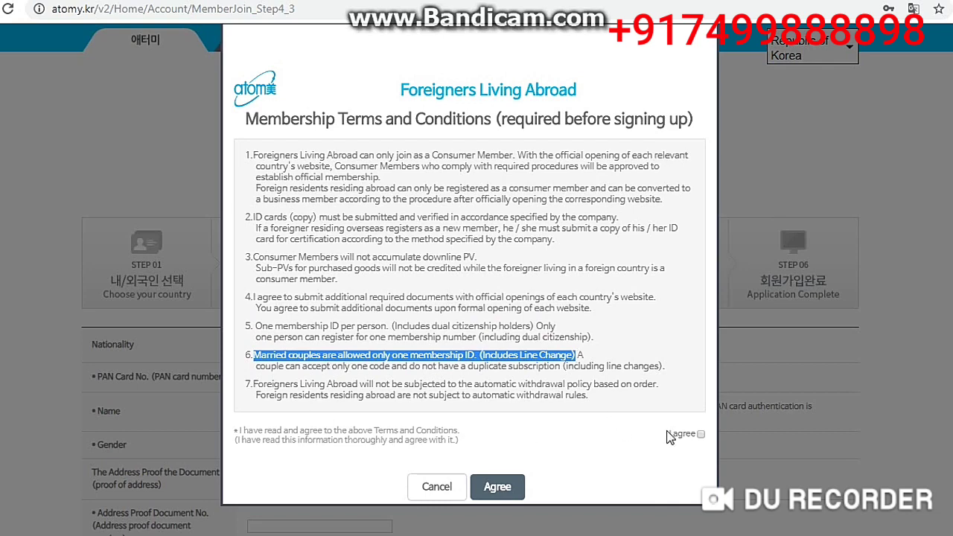
click(700, 434)
Step: Continue to the Step 4 information form and keep India as the nationality
click(497, 486)
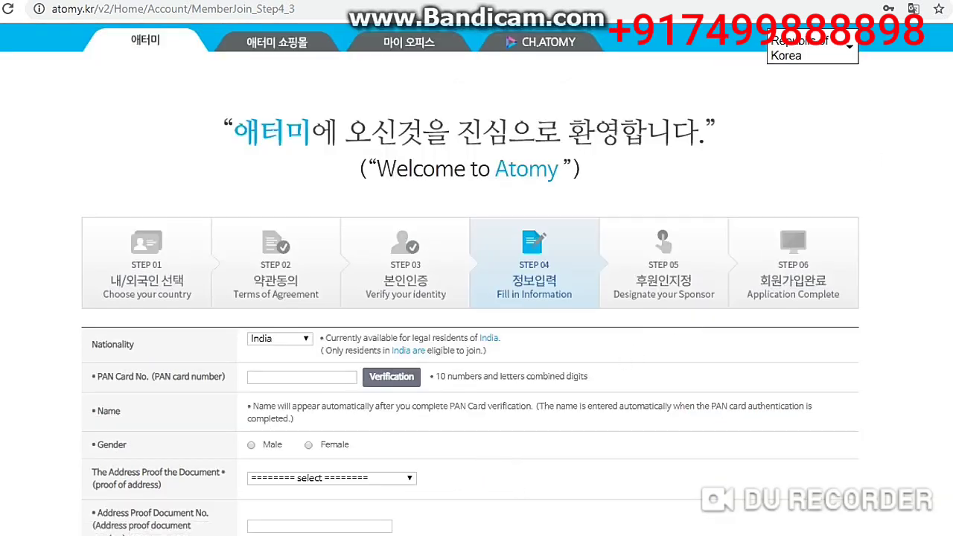
scroll(477, 298, down, 4)
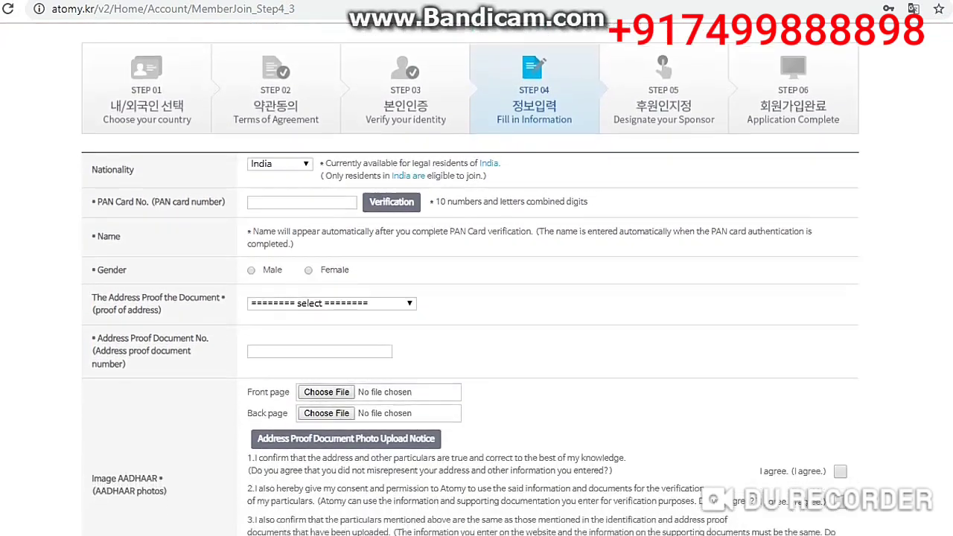
scroll(477, 298, down, 1)
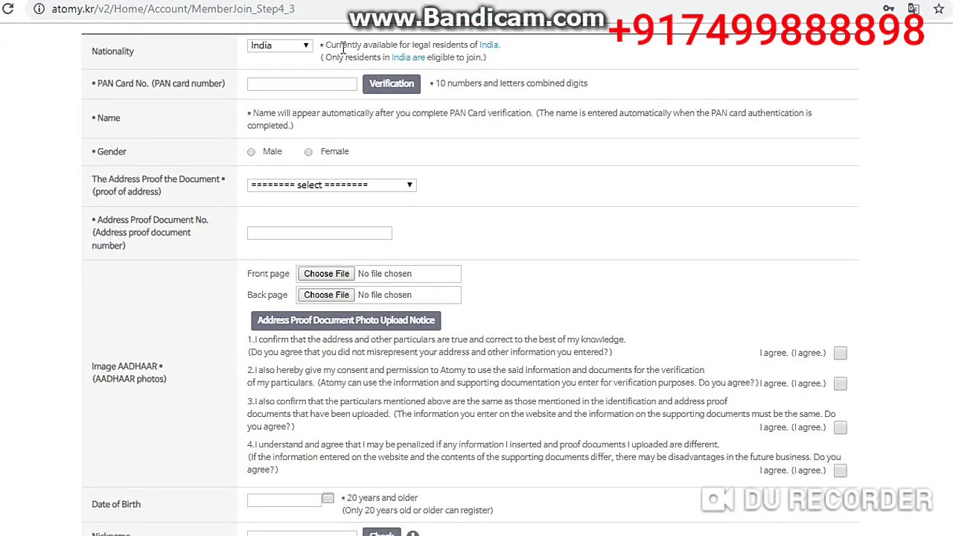
click(283, 50)
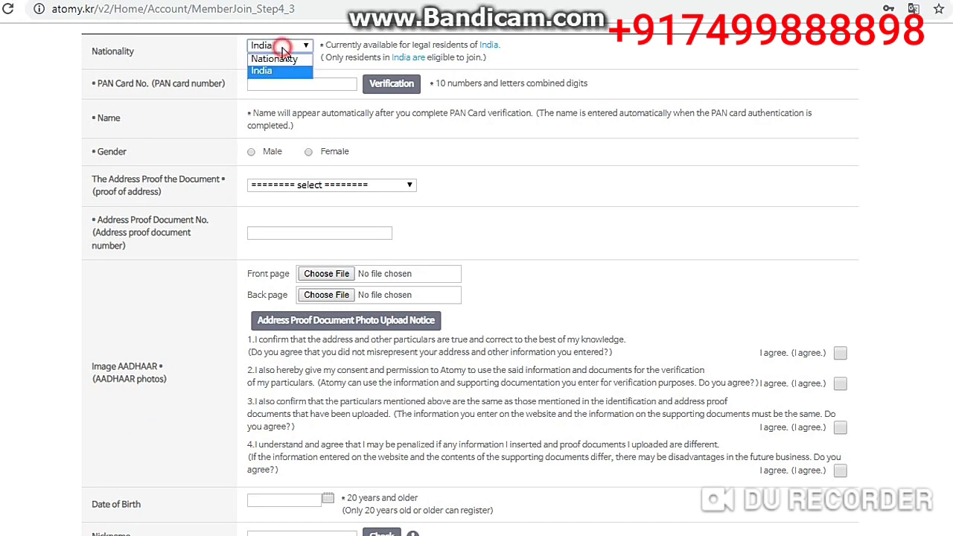
click(273, 70)
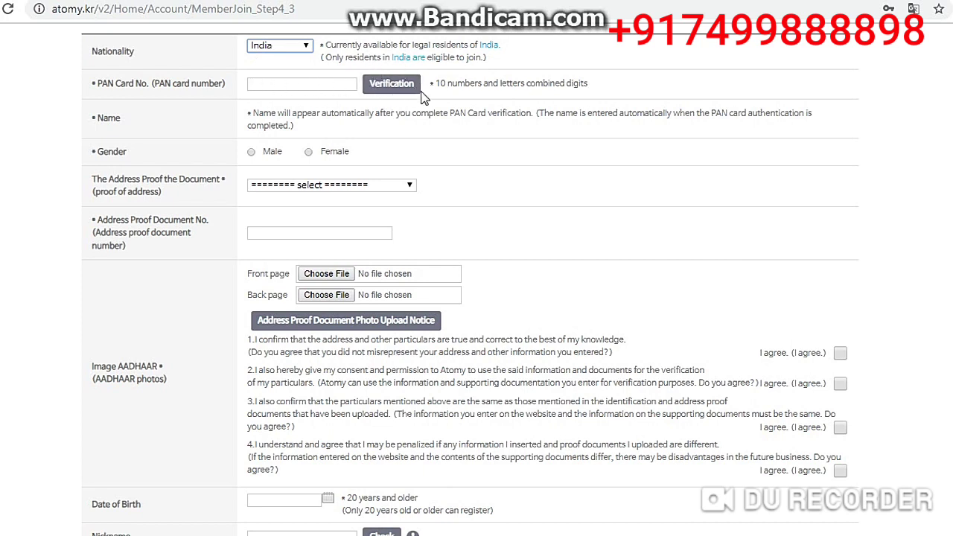
Step: Correct the PAN card number entry and run Verification on it
click(313, 83)
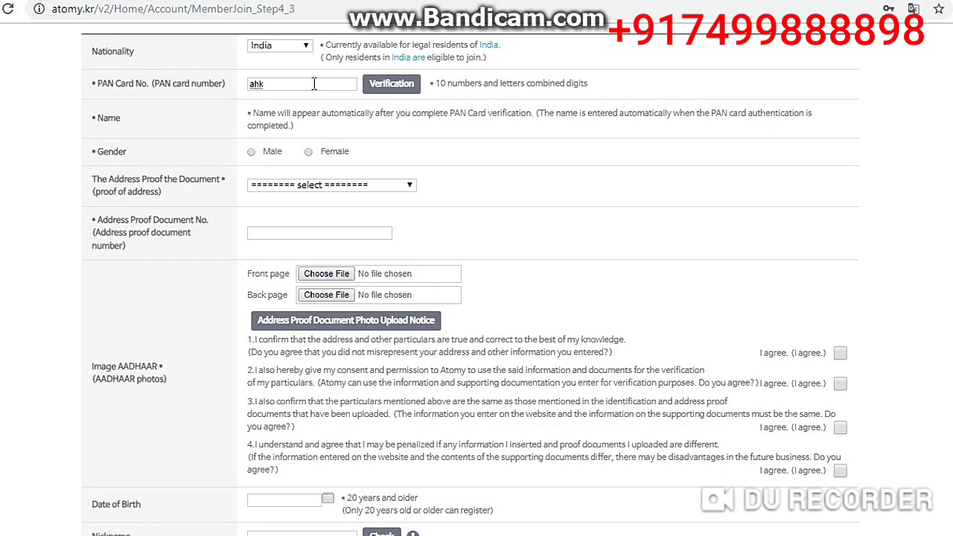
key(BackSpace)
key(BackSpace)
key(BackSpace)
key(BackSpace)
text(R)
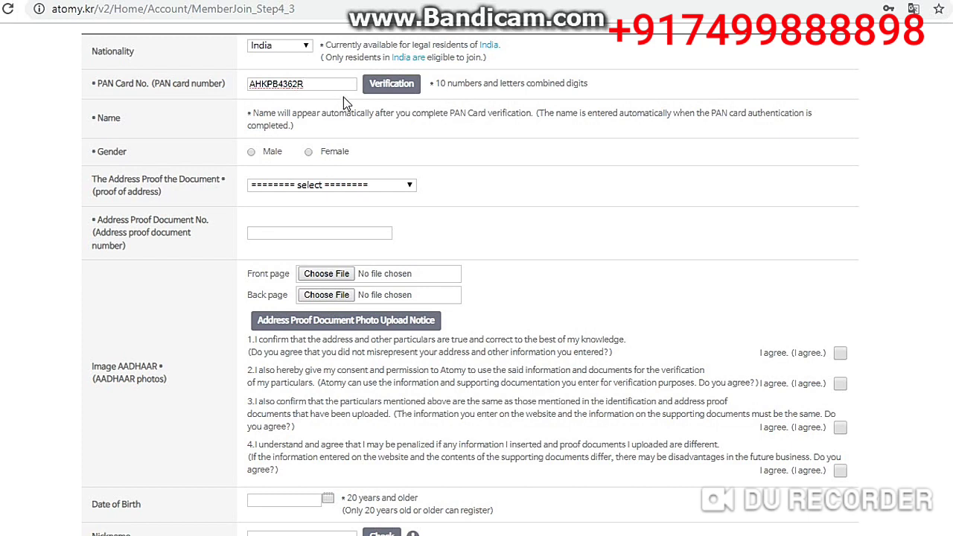
click(367, 90)
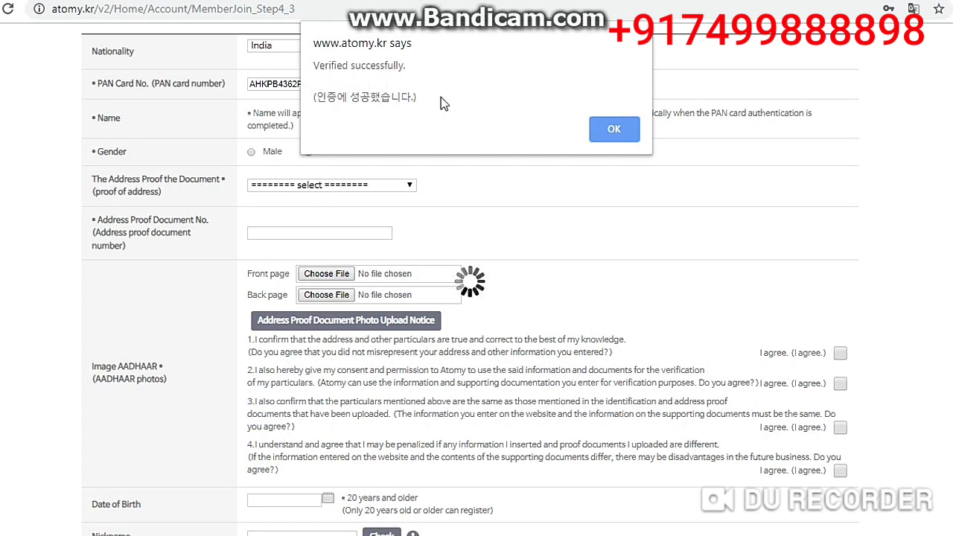
Step: Dismiss the verification message, check the auto-filled name, and set gender to Male
click(615, 129)
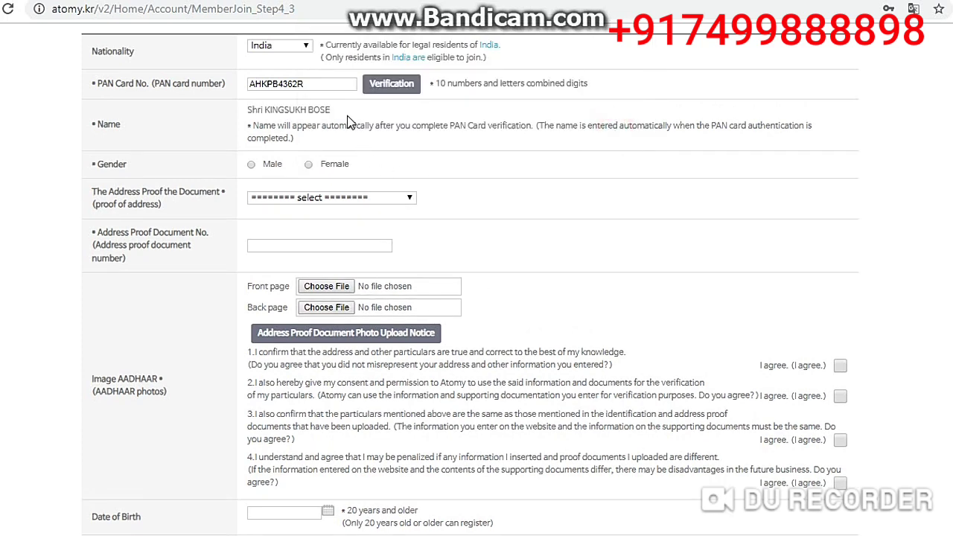
drag(333, 109, 250, 111)
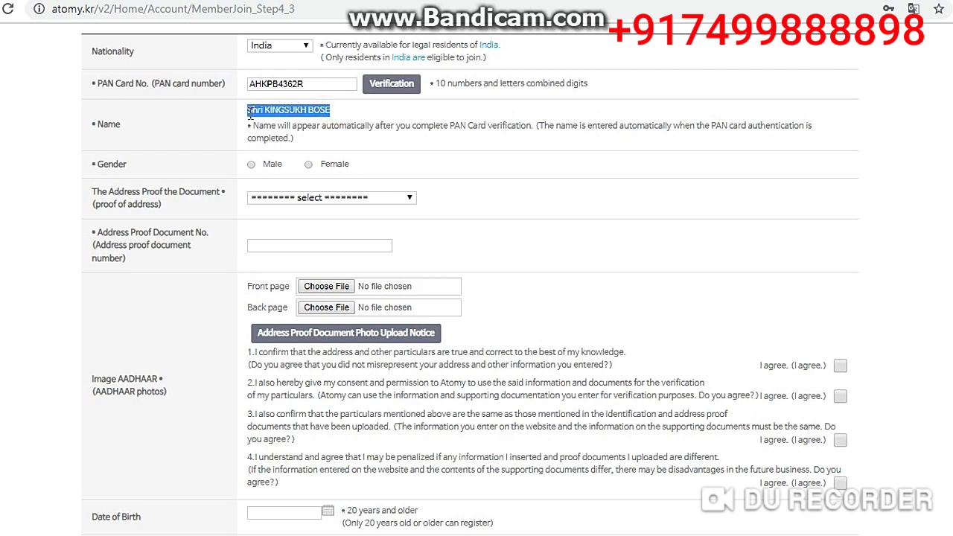
click(348, 110)
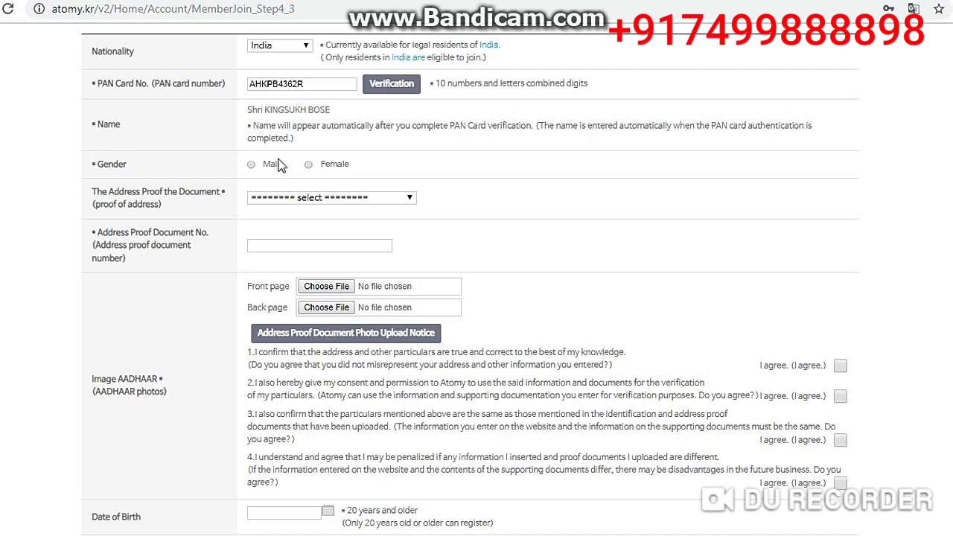
click(252, 165)
Step: Choose AADHAAR as the address proof and enter its document number
scroll(401, 134, down, 1)
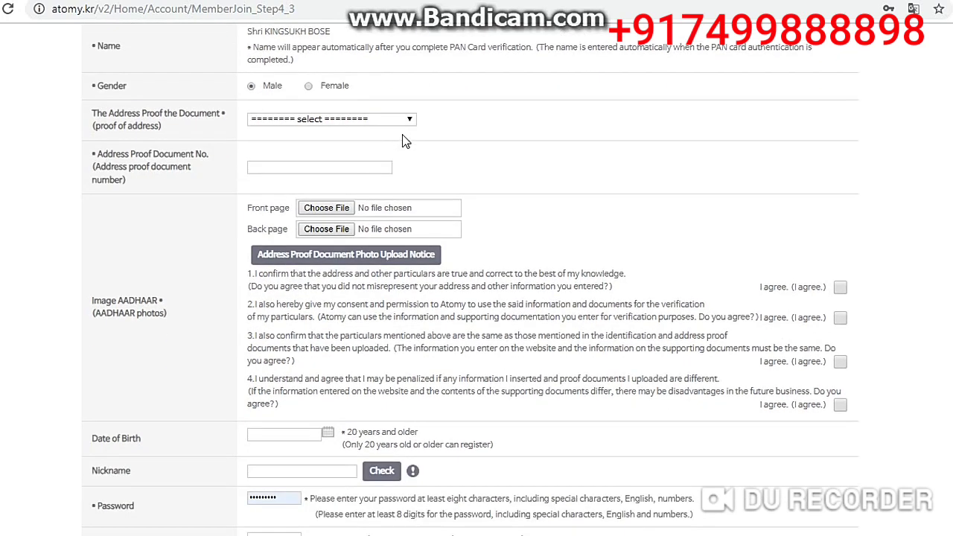
click(324, 122)
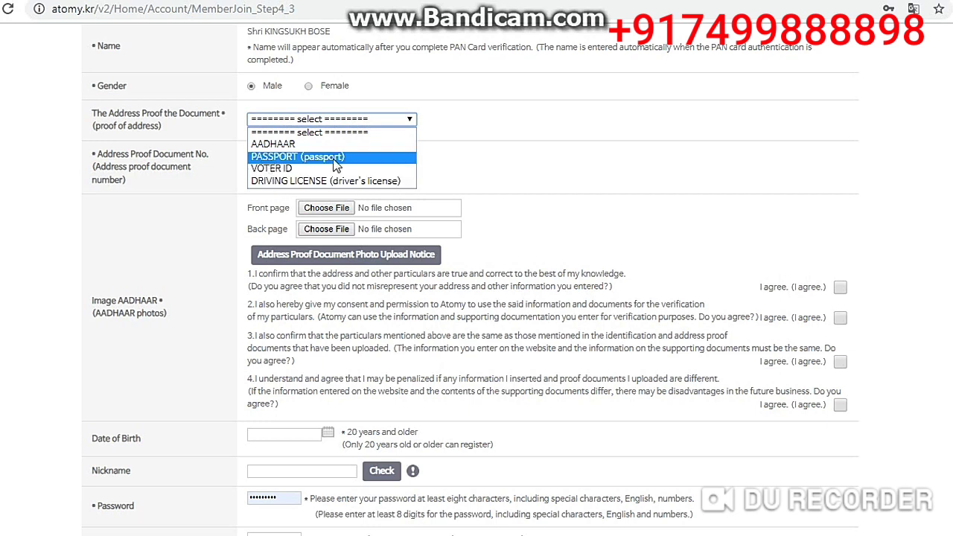
click(285, 145)
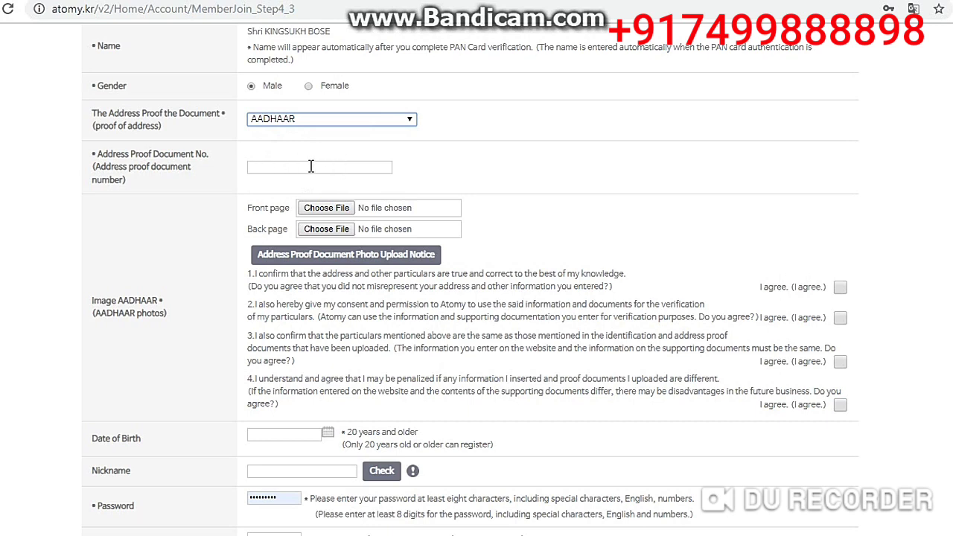
click(292, 166)
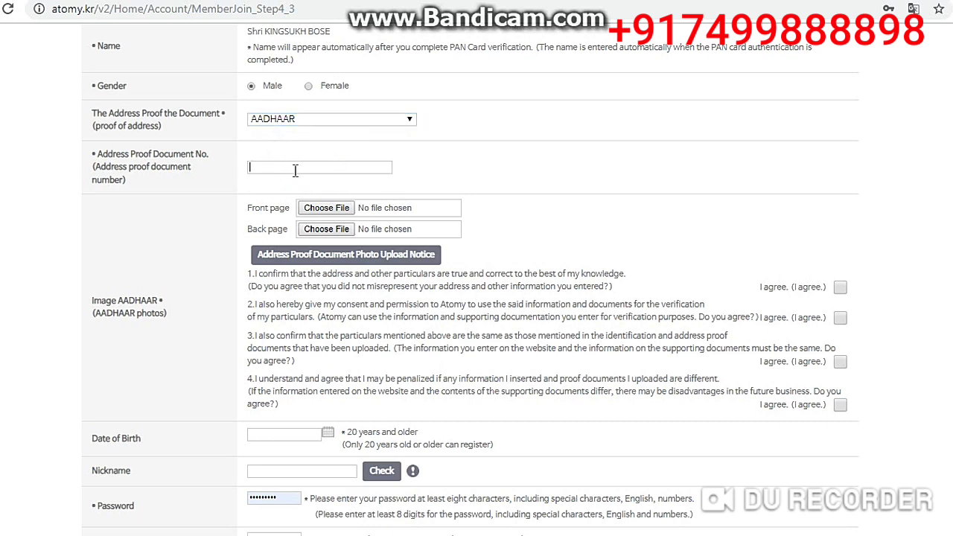
text(GHFX)
key(BackSpace)
key(BackSpace)
key(BackSpace)
key(BackSpace)
key(BackSpace)
key(BackSpace)
key(BackSpace)
key(BackSpace)
key(BackSpace)
key(BackSpace)
Step: Review the Front and Back page uploads and agree to all four AADHAAR declarations
drag(243, 207, 290, 211)
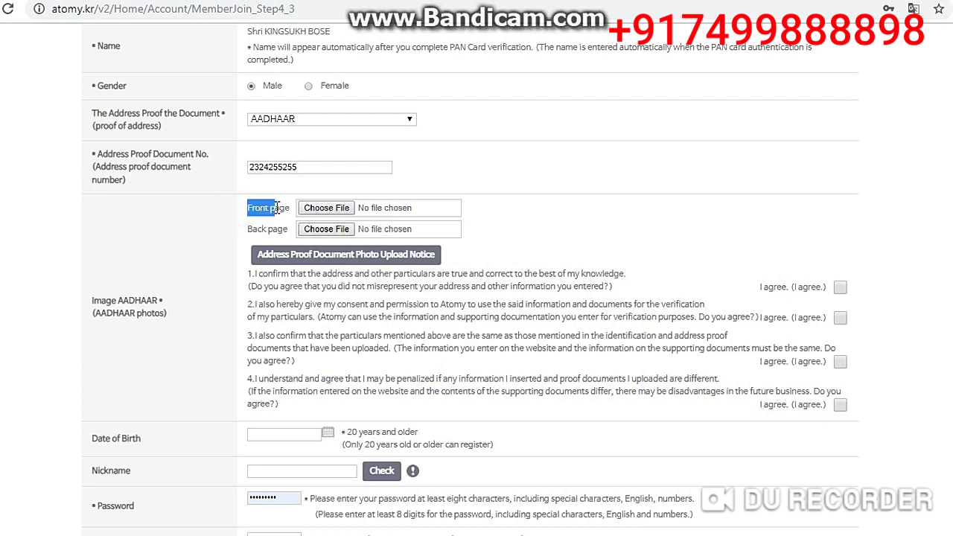
click(243, 231)
drag(243, 231, 287, 229)
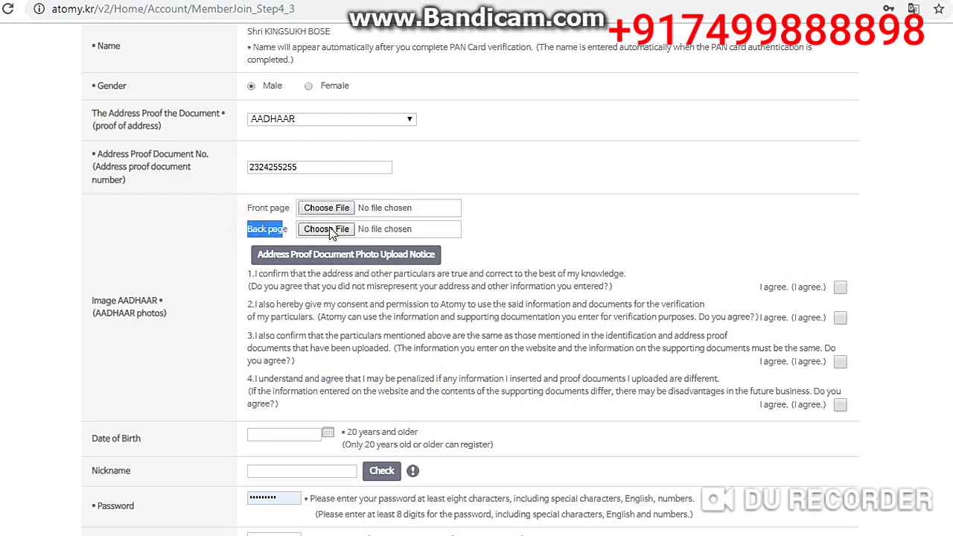
click(840, 289)
click(840, 318)
click(840, 361)
click(841, 404)
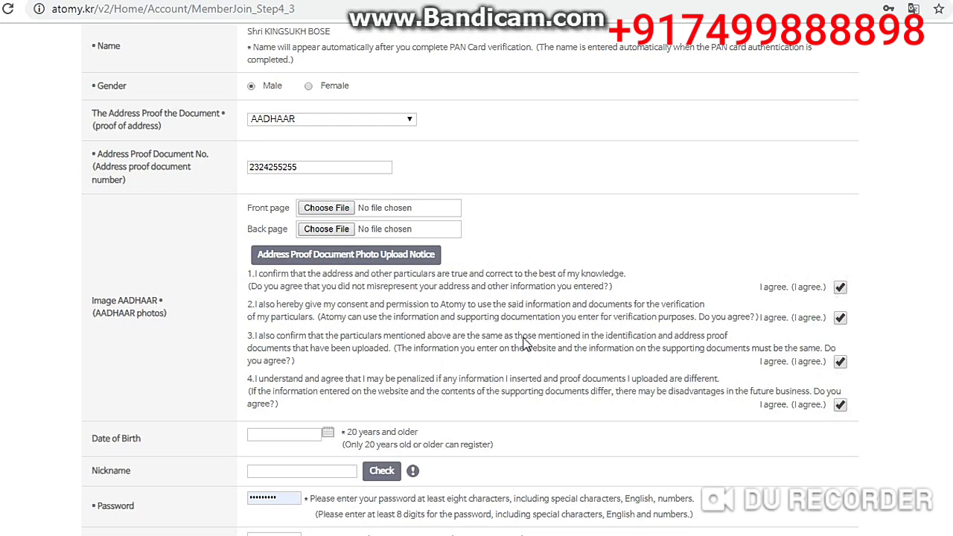
Step: Review the password length rule and move through the cell phone, ZIP code and address fields
scroll(531, 344, down, 1)
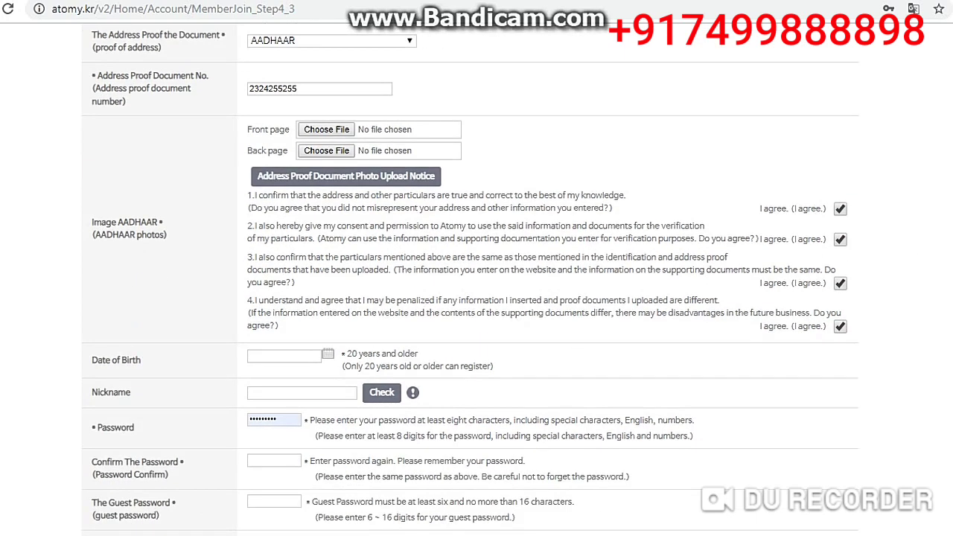
scroll(470, 278, down, 2)
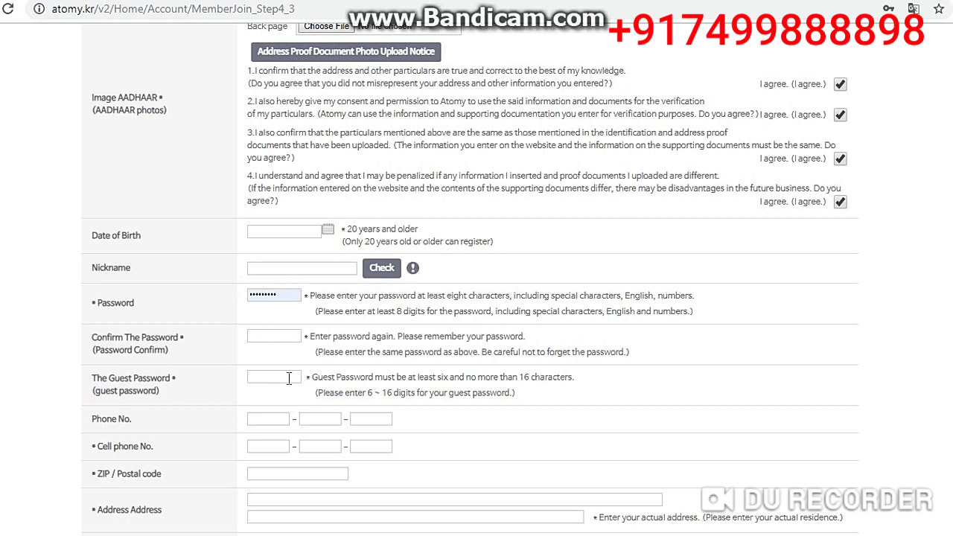
drag(309, 378, 525, 409)
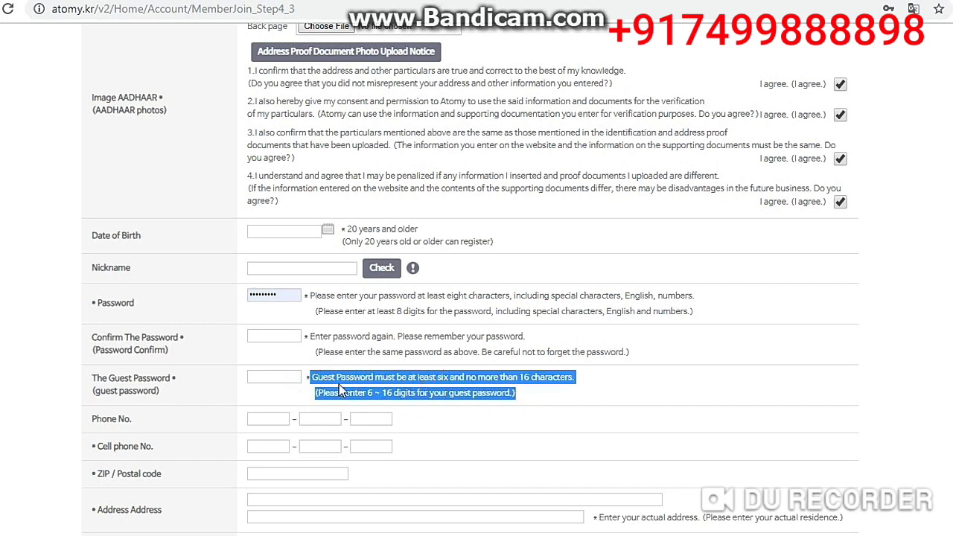
click(273, 446)
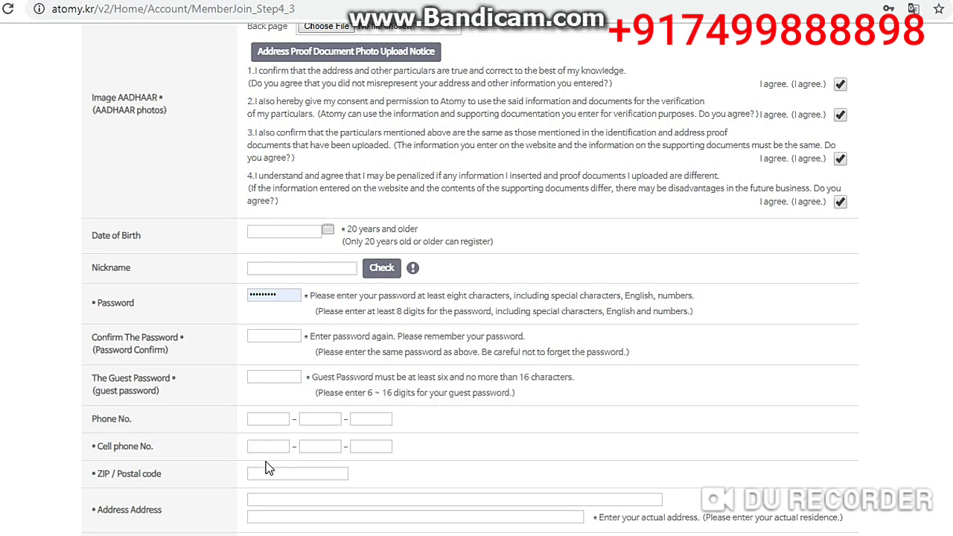
click(260, 472)
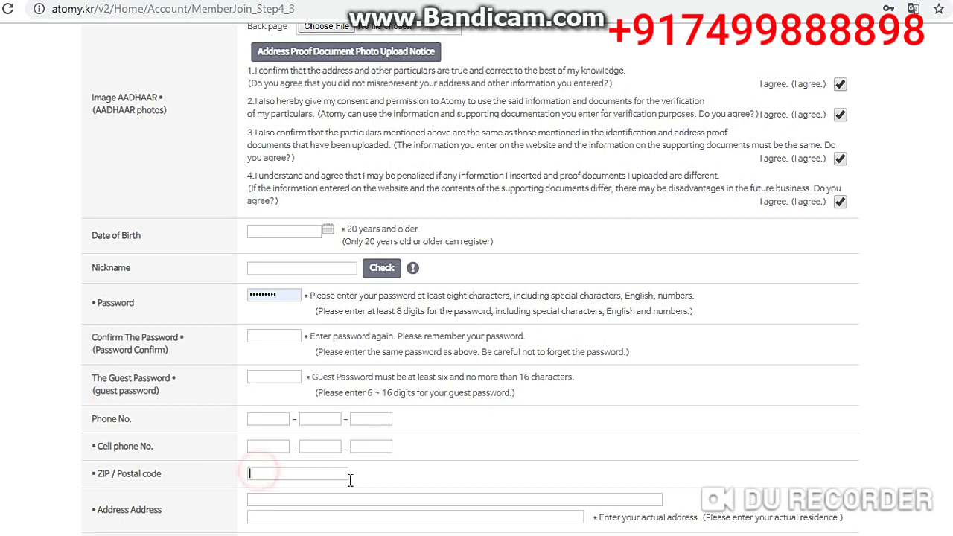
click(297, 496)
click(268, 514)
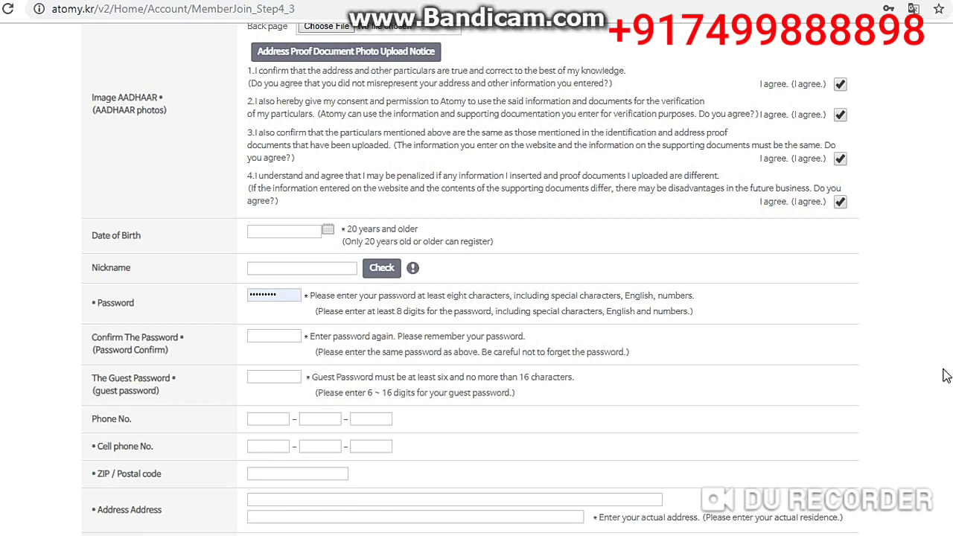
scroll(242, 288, down, 2)
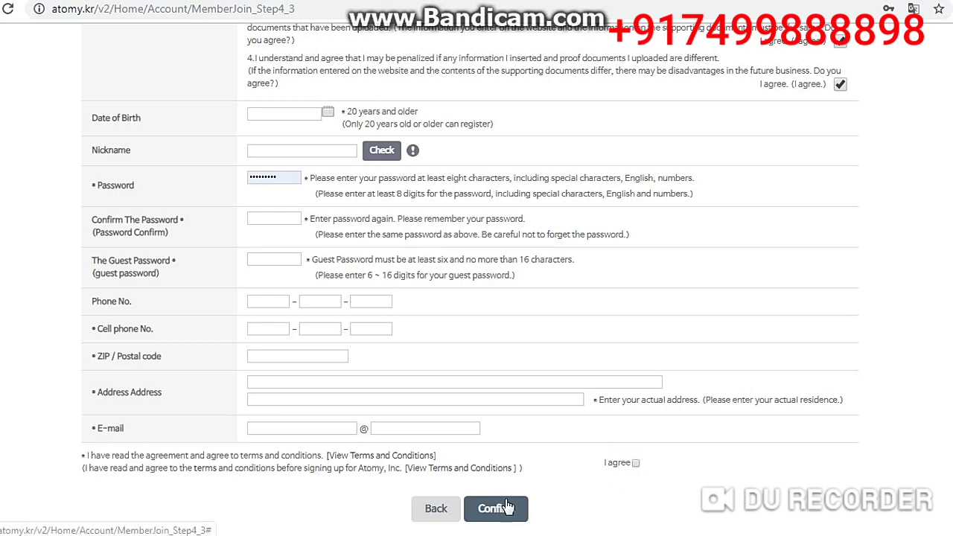
Step: Accept the membership terms and advance through the summary to 'Membership is complete'
click(635, 464)
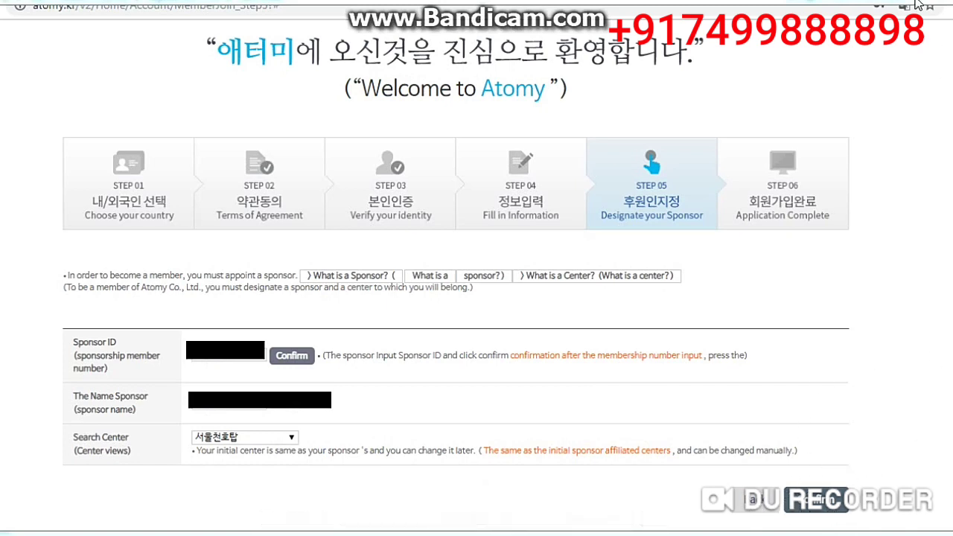
key(Right)
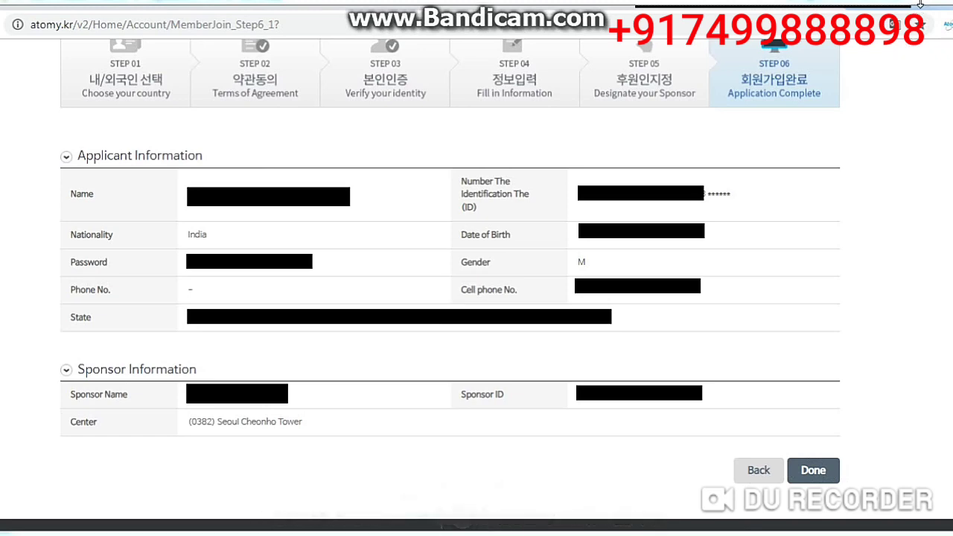
key(Right)
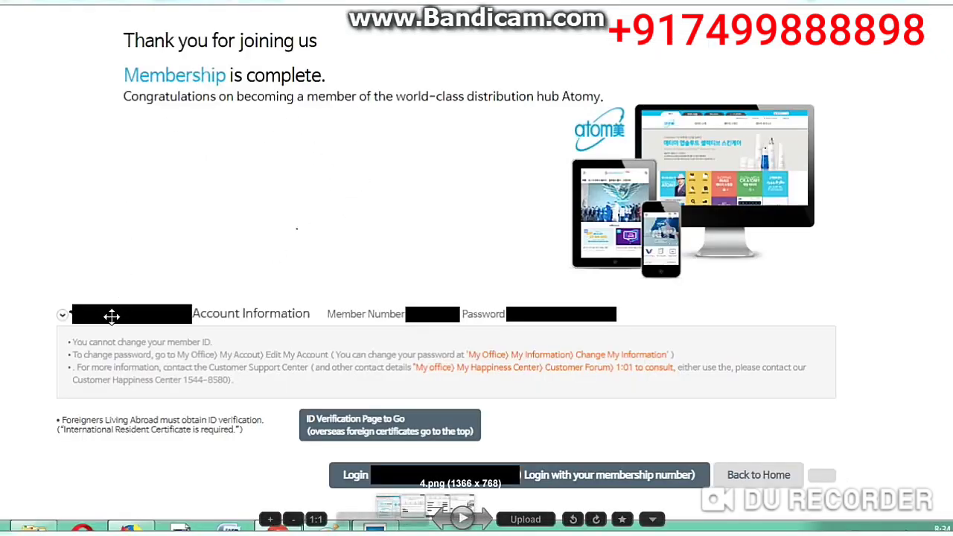